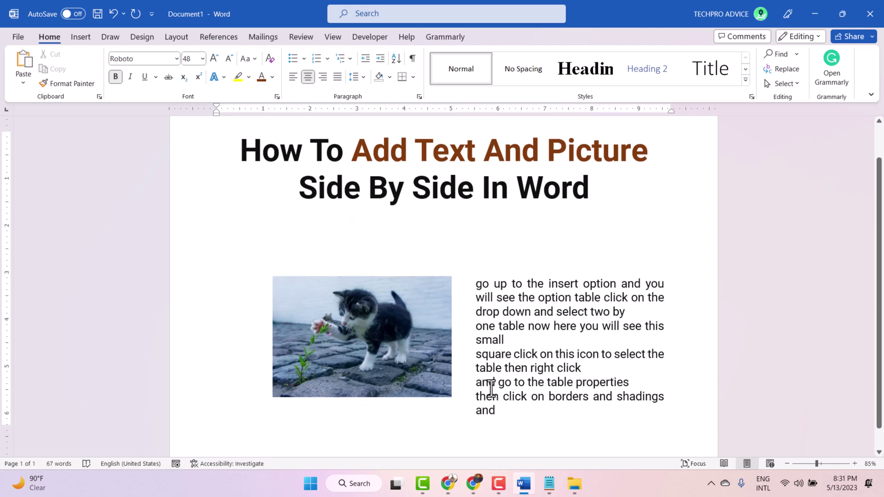
- Remove the kitten picture-and-text frame below the title and select the remaining content
left_click(475, 332)
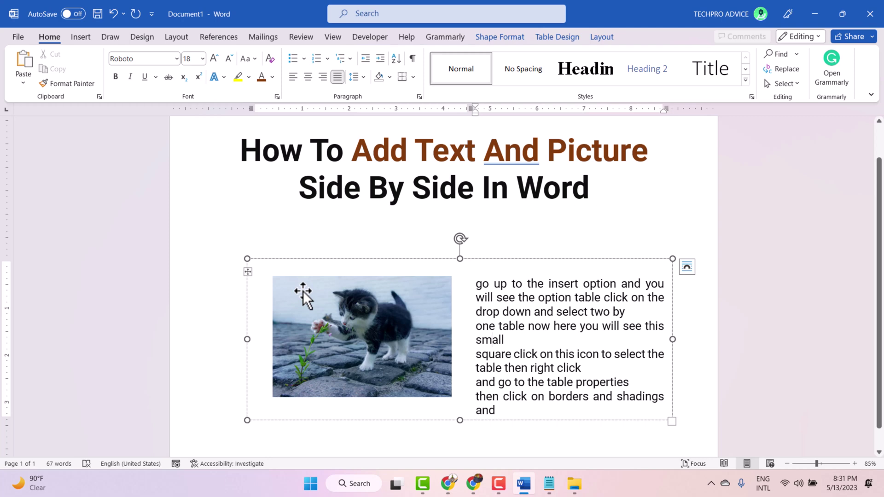
key("BackSpace")
left_click(248, 232)
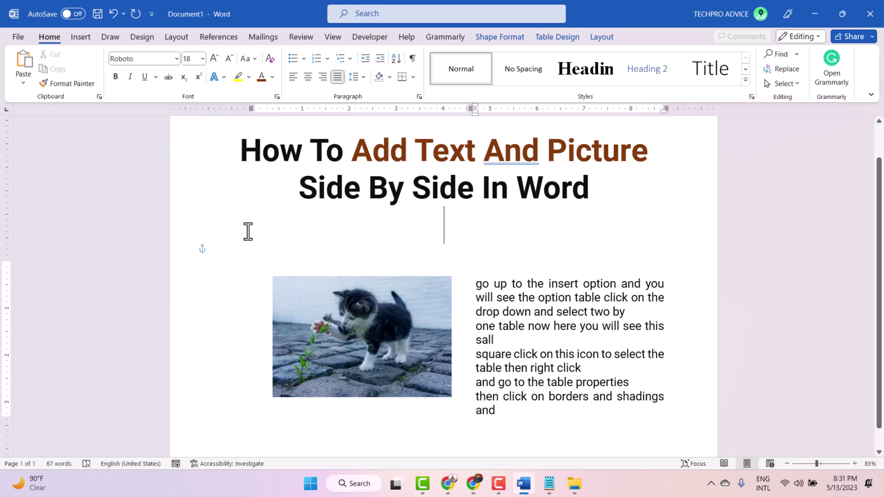
key("shift+Down")
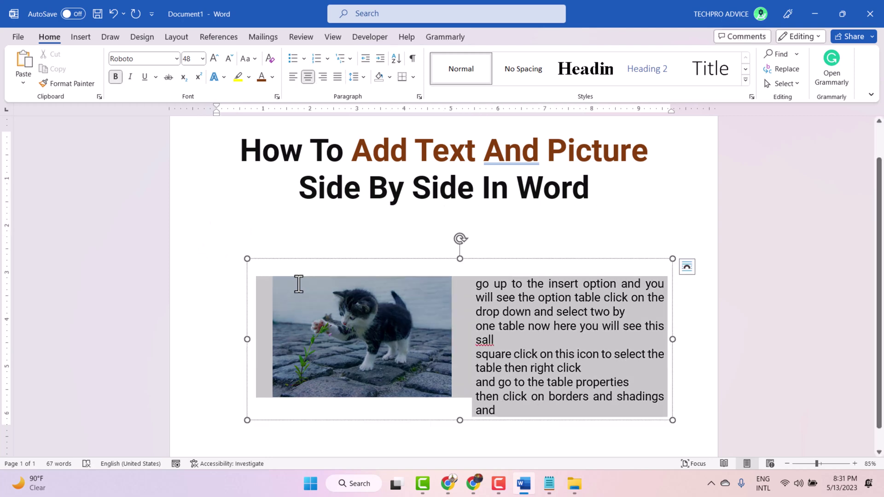
- Delete the old example and insert a 2x1 table below the title
key("Delete")
key("Delete")
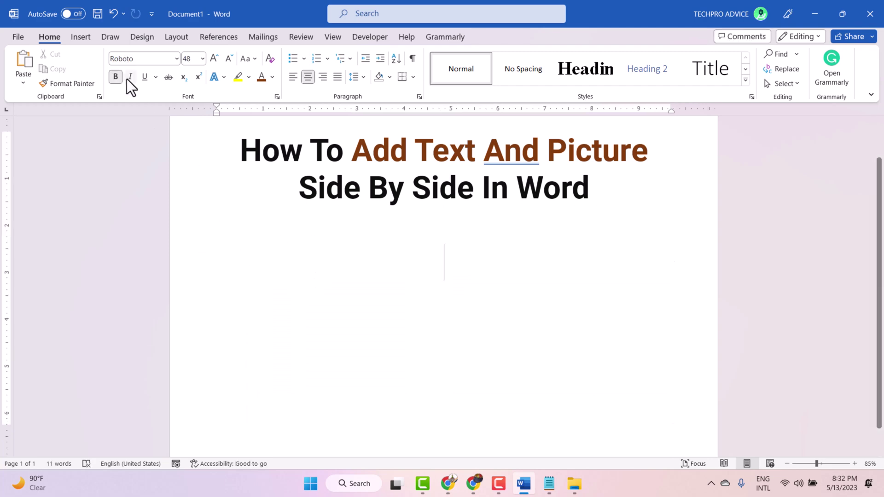
left_click(78, 37)
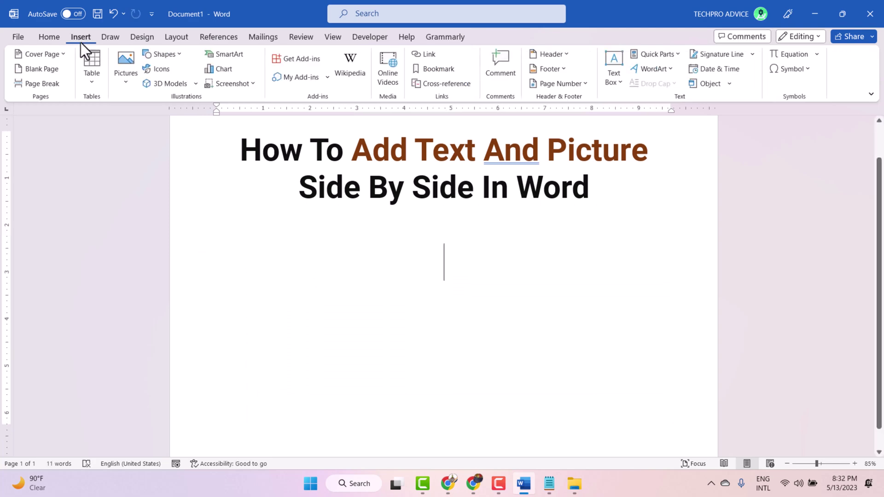
left_click(89, 64)
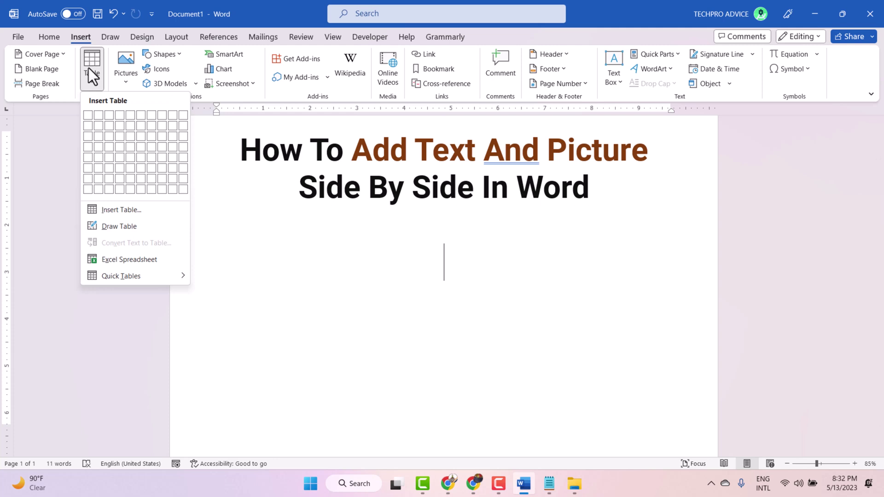
left_click(97, 117)
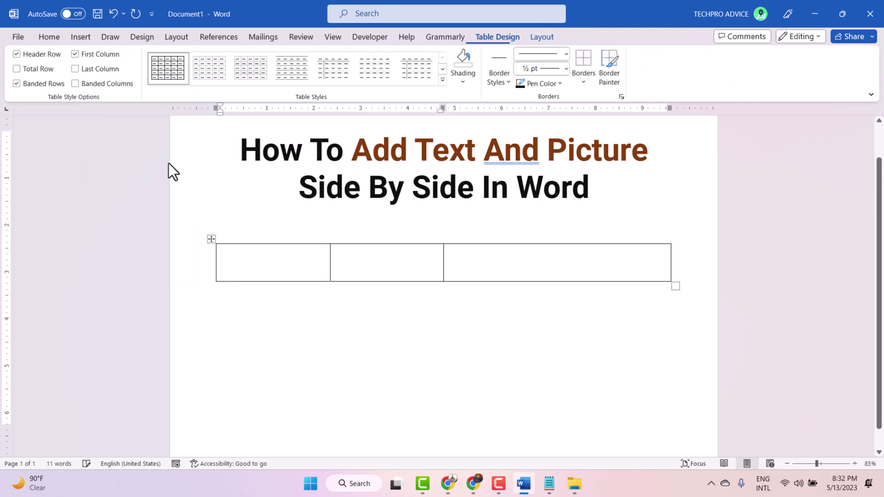
- Set the new table to No Border and place the cursor in its first cell
left_click(210, 238)
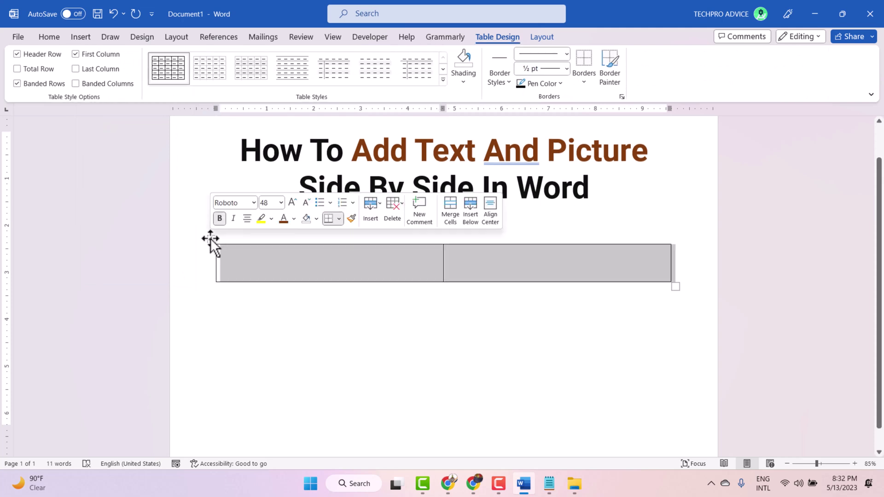
left_click(585, 83)
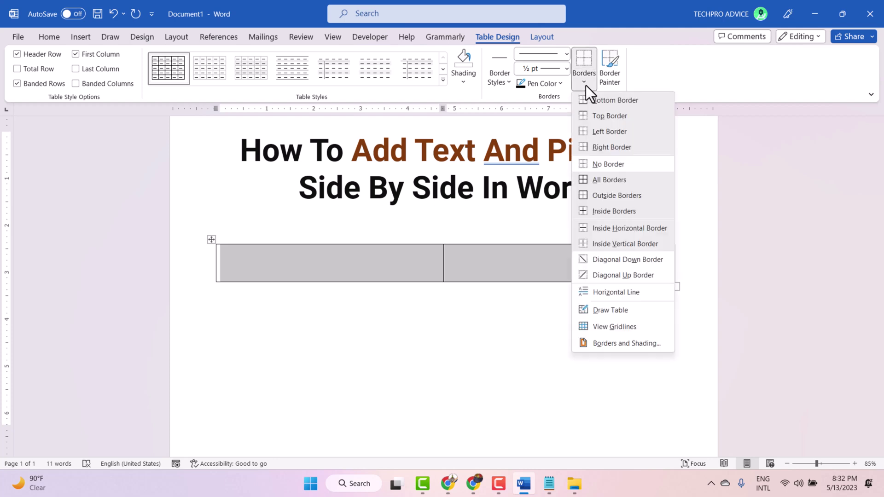
left_click(597, 164)
left_click(256, 259)
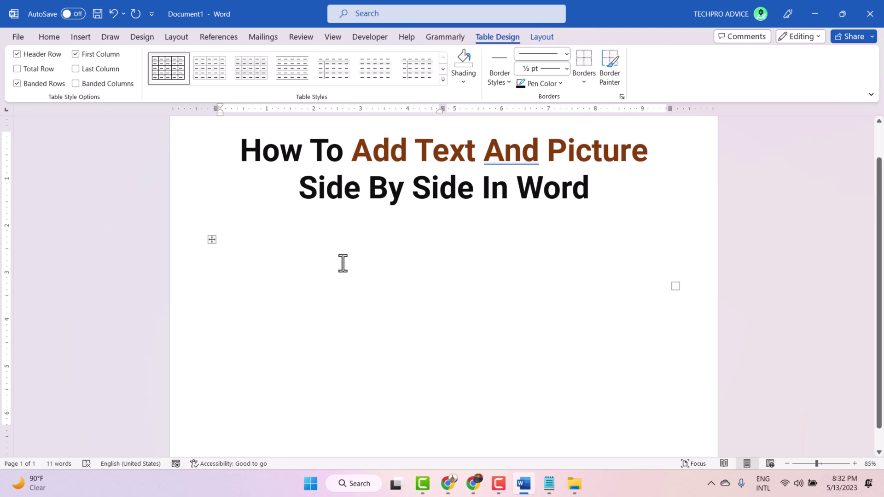
- Insert the great-crested-grebe-7968287_1280 photo from Downloads into the table's first cell
left_click(81, 38)
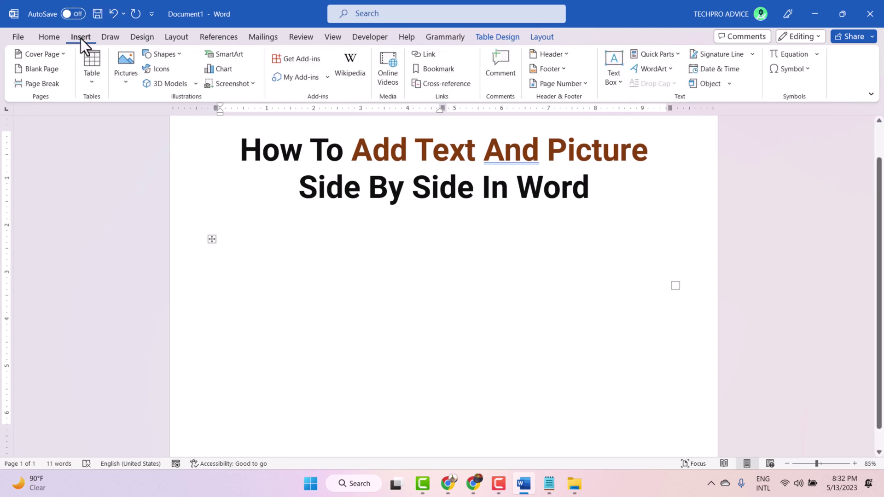
left_click(94, 72)
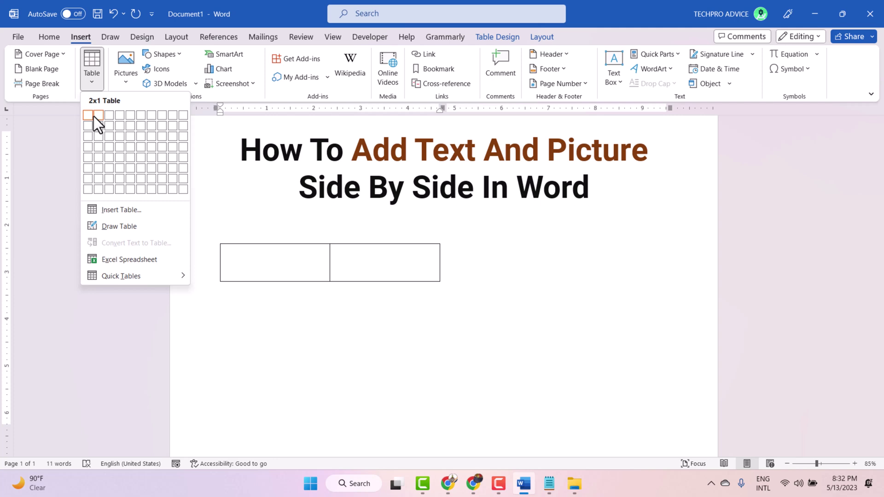
left_click(341, 270)
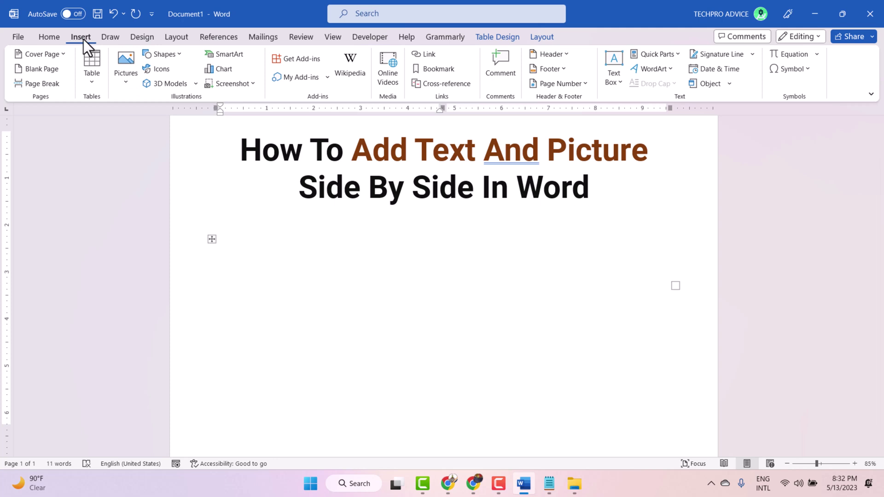
left_click(128, 61)
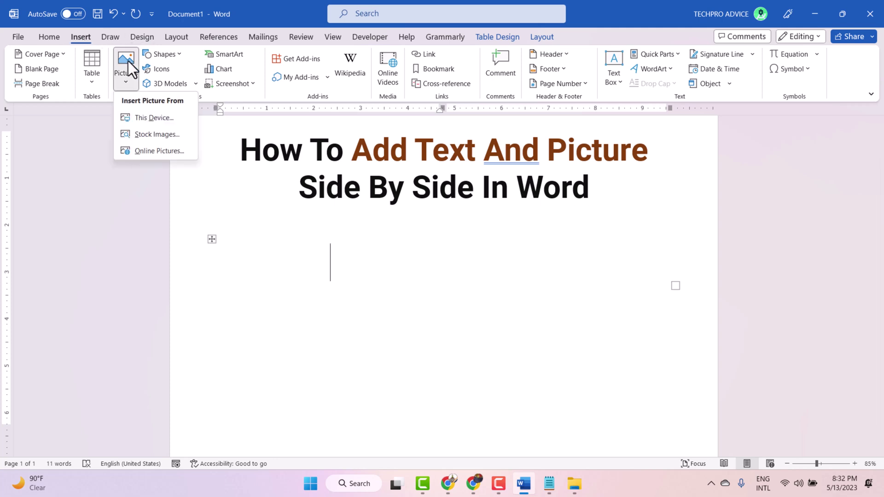
left_click(141, 117)
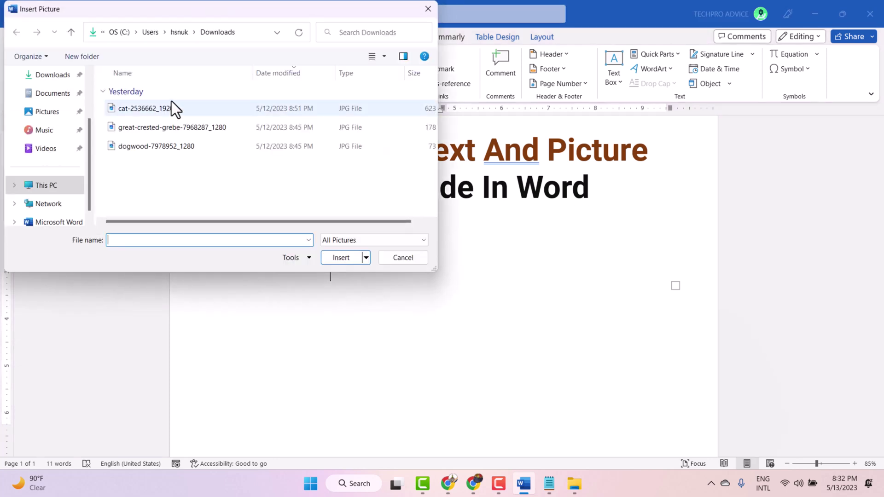
left_click(131, 128)
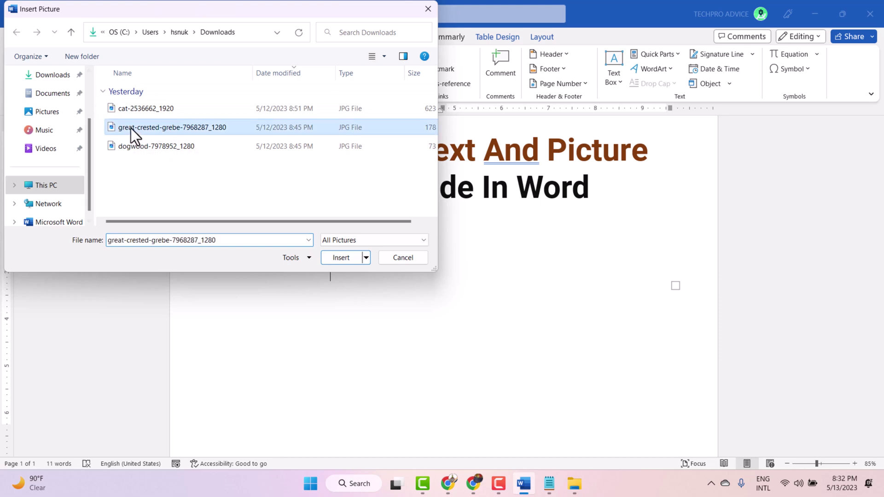
left_click(337, 259)
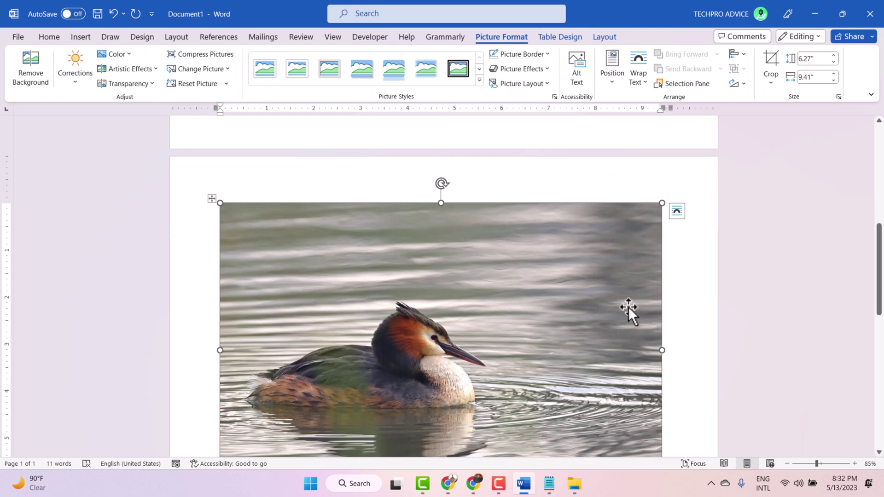
- Shrink the grebe photo to about half size so it fits the left cell
scroll(618, 313, "down", 3)
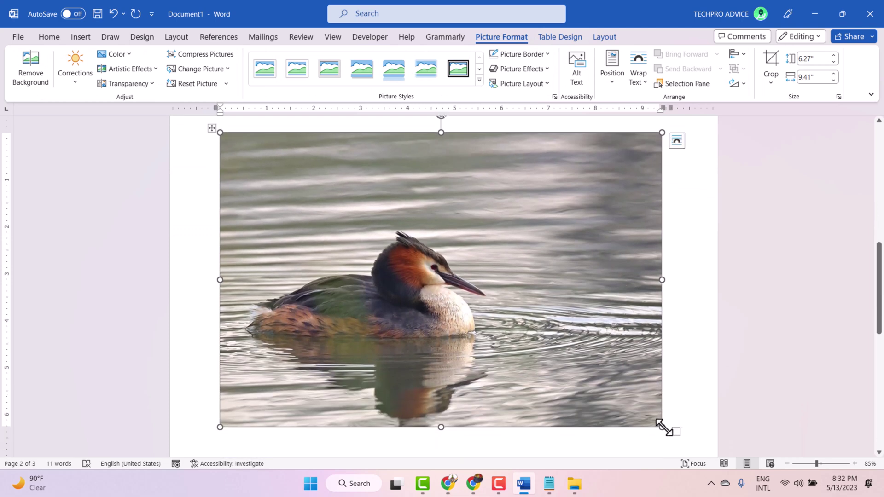
left_click_drag(663, 427, 341, 282)
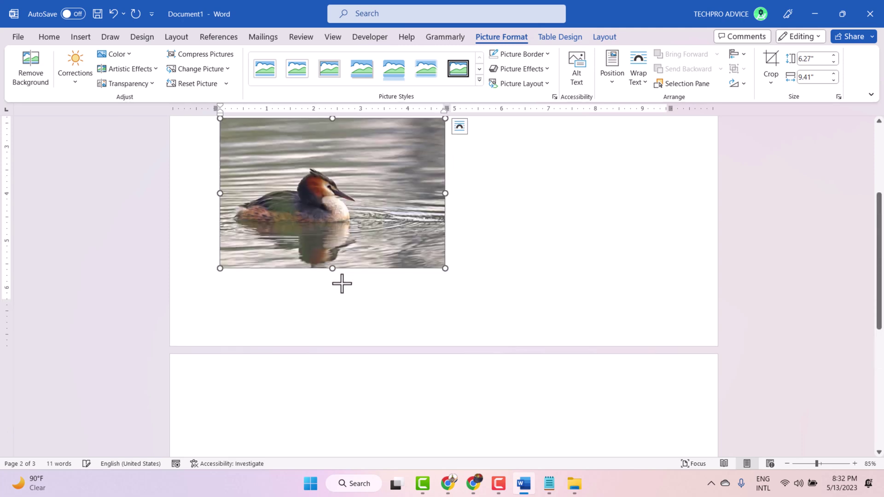
scroll(389, 300, "up", 2)
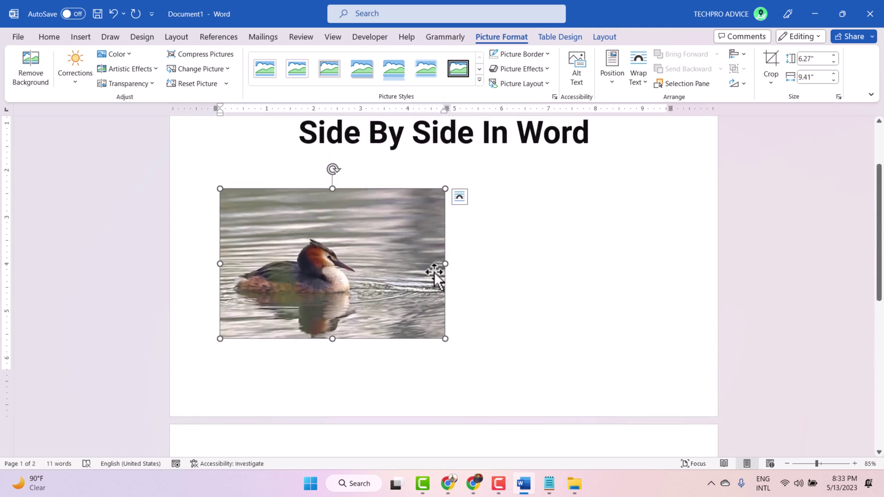
left_click(522, 250)
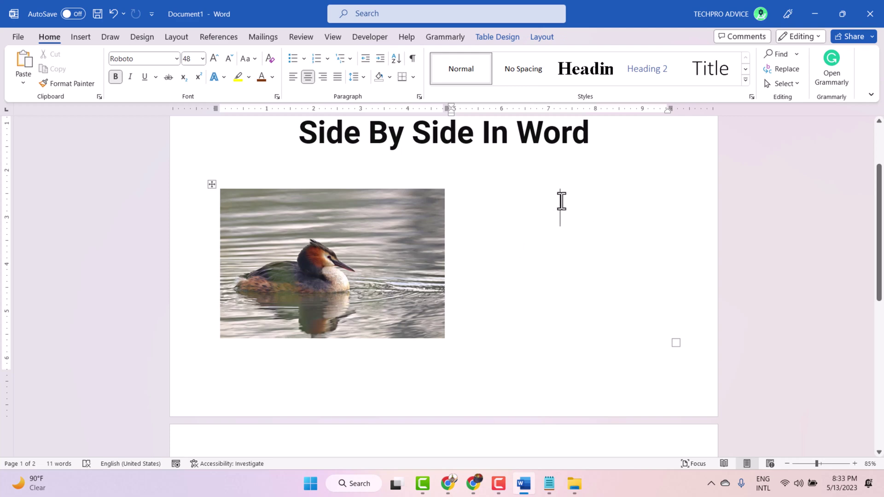
- Copy the Notepad notes through "and go to the table properties" and return to Word
left_click(548, 482)
left_click_drag(105, 177, 374, 321)
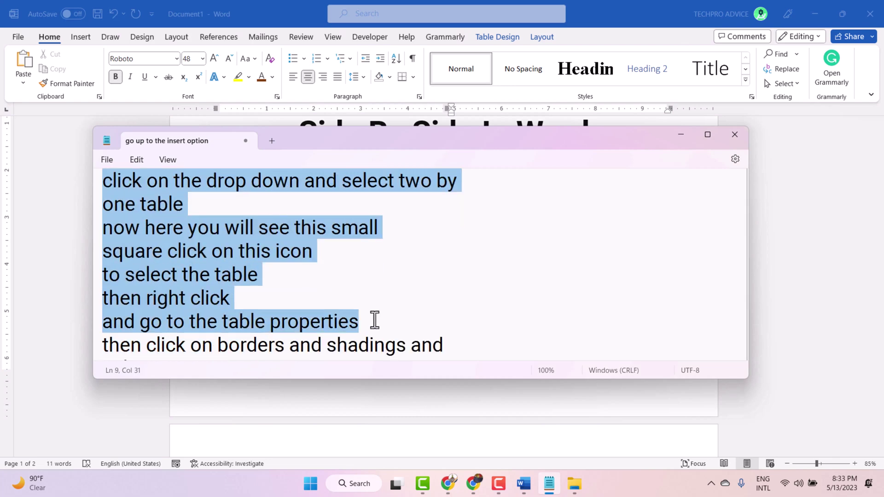
right_click(131, 213)
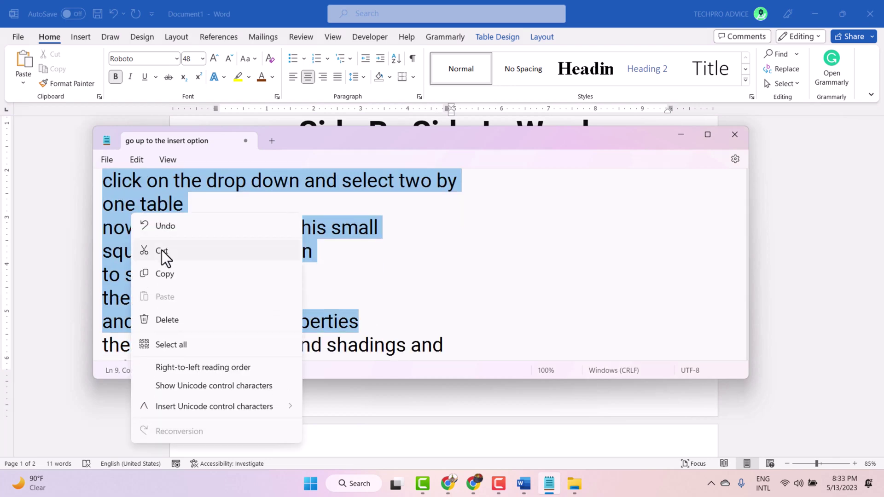
left_click(166, 274)
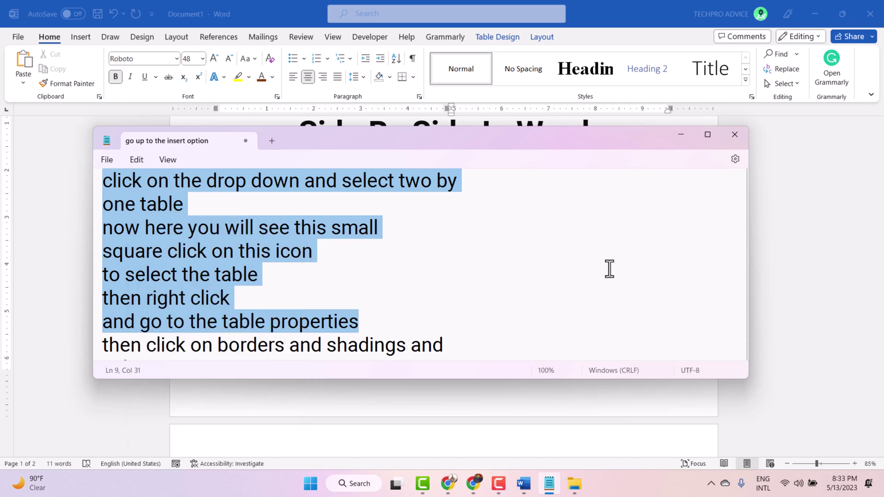
left_click(788, 233)
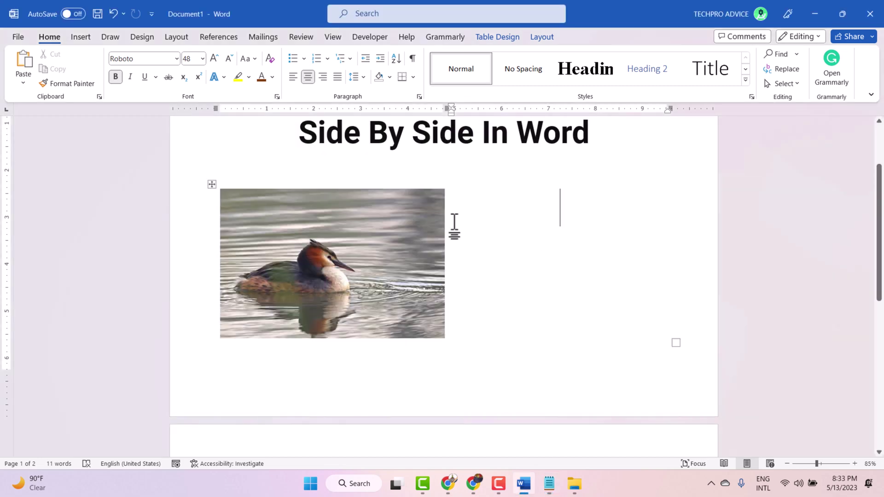
- Paste the copied notes as plain text into the right table cell
right_click(569, 209)
left_click(600, 255)
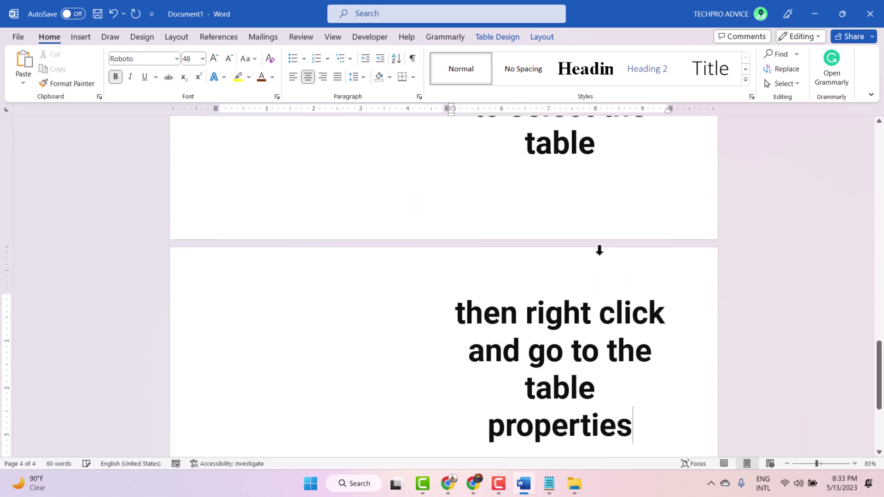
scroll(584, 239, "up", 10)
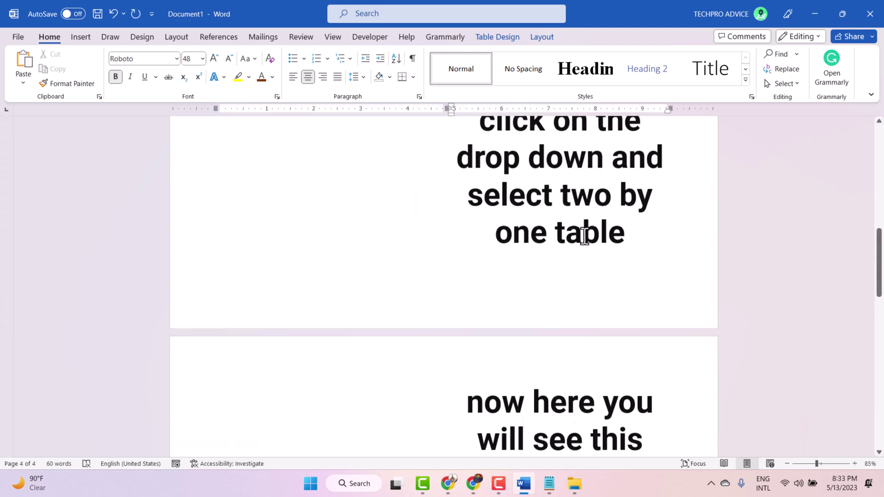
scroll(583, 240, "up", 15)
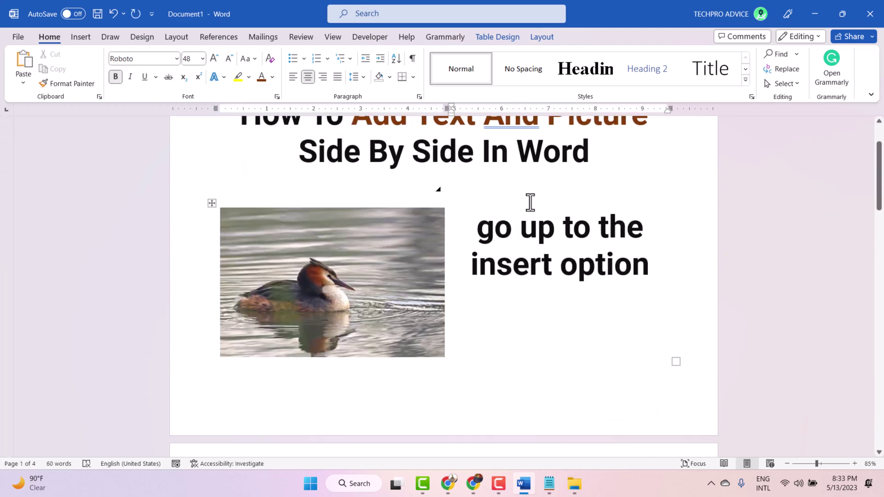
- Set the pasted instruction text to 16 pt and turn off bold
left_click_drag(482, 228, 576, 424)
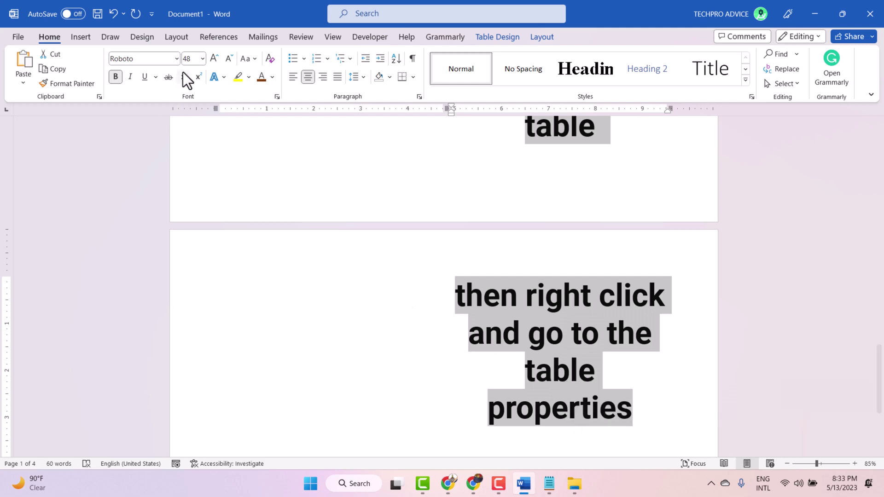
left_click(212, 59)
left_click(202, 58)
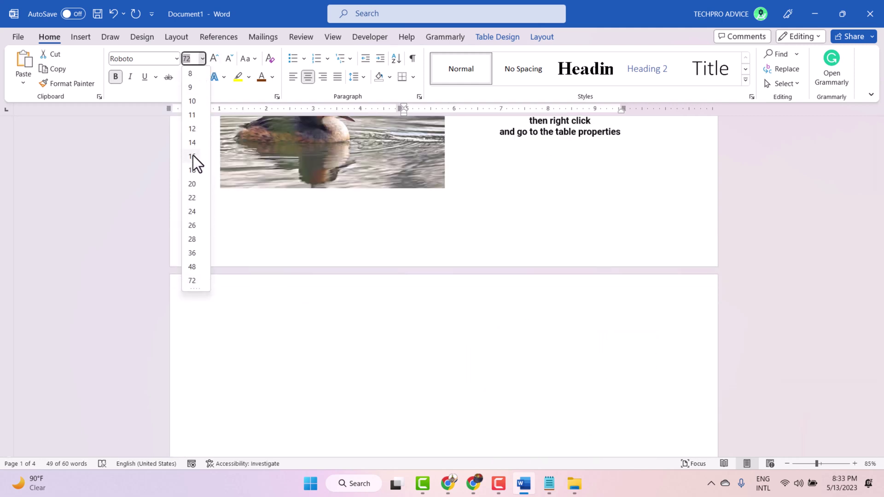
left_click(191, 158)
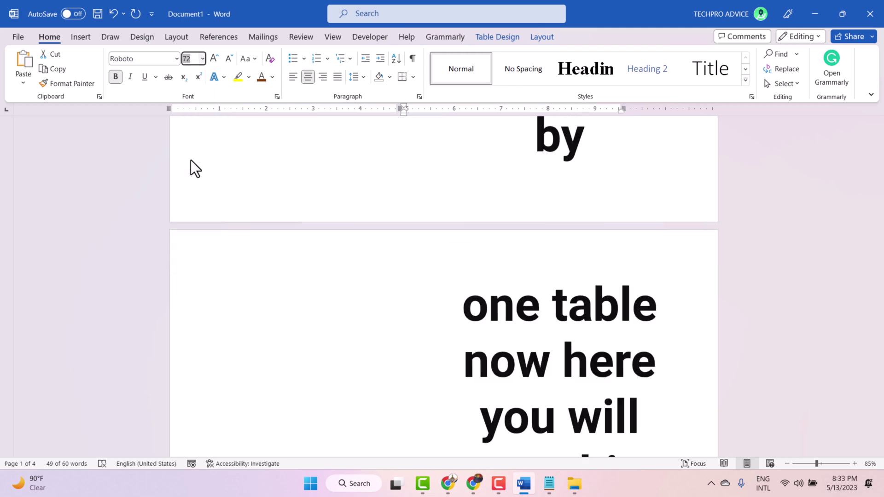
scroll(449, 259, "up", 5)
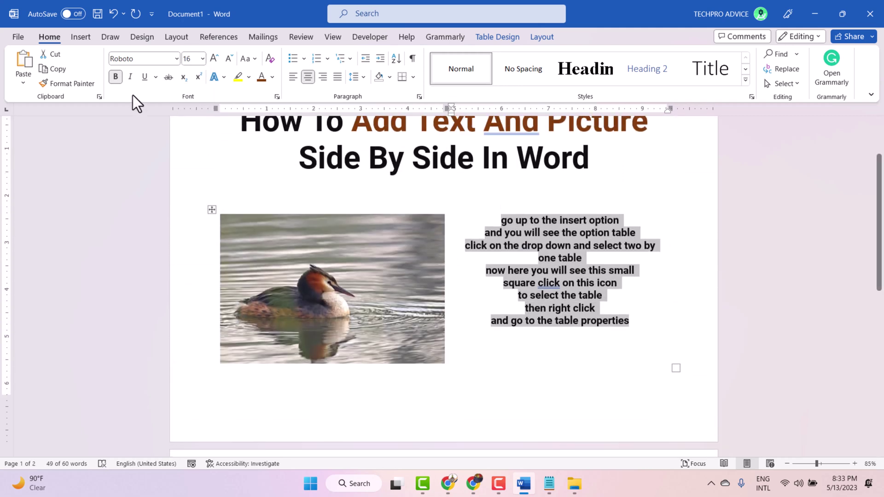
left_click(120, 81)
- Italicize the instruction text and leave it left-aligned after trying center and justify
left_click(130, 76)
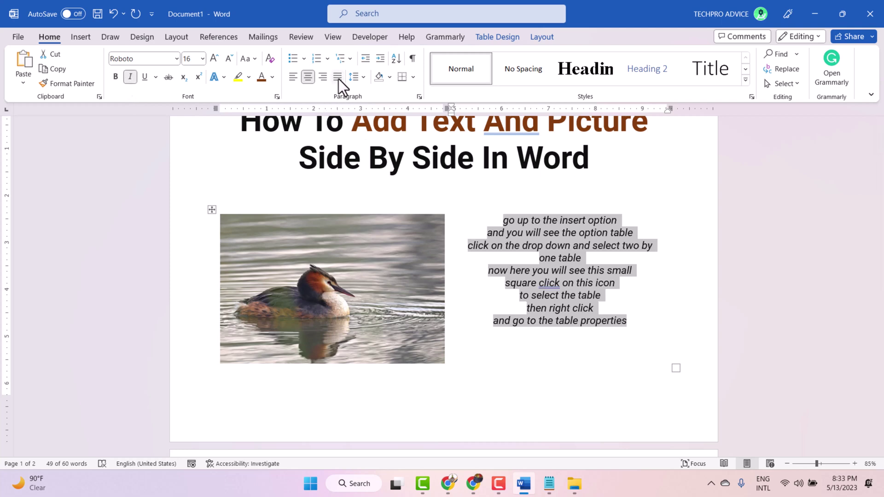
left_click(292, 77)
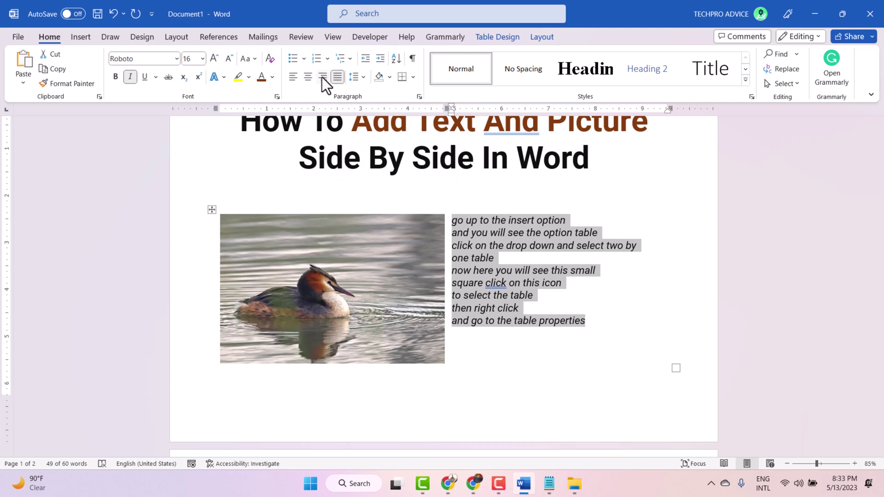
left_click(310, 76)
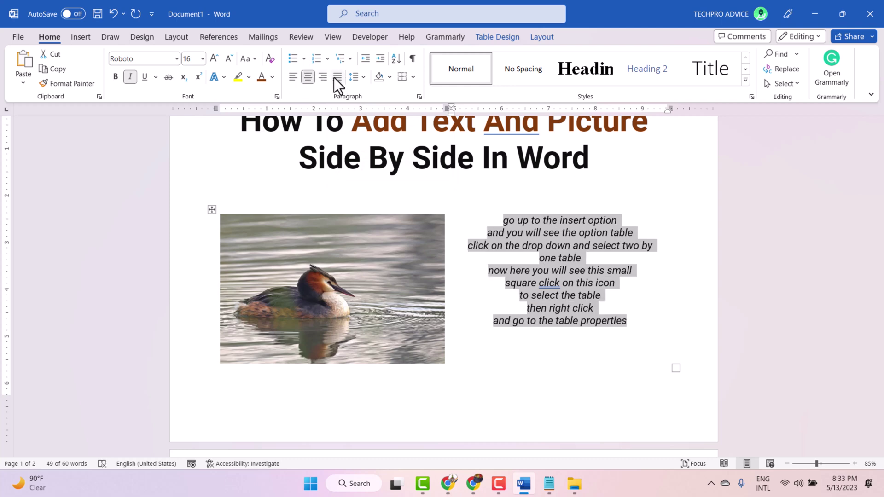
left_click(337, 77)
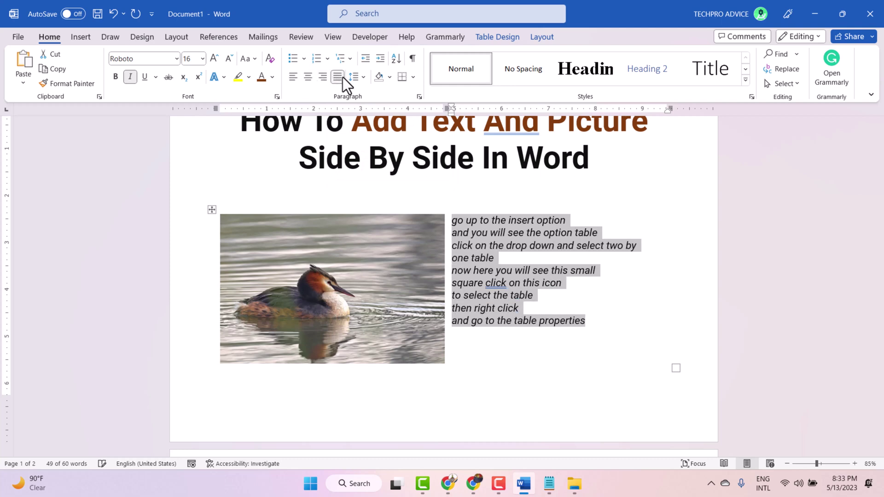
left_click(292, 78)
left_click(575, 260)
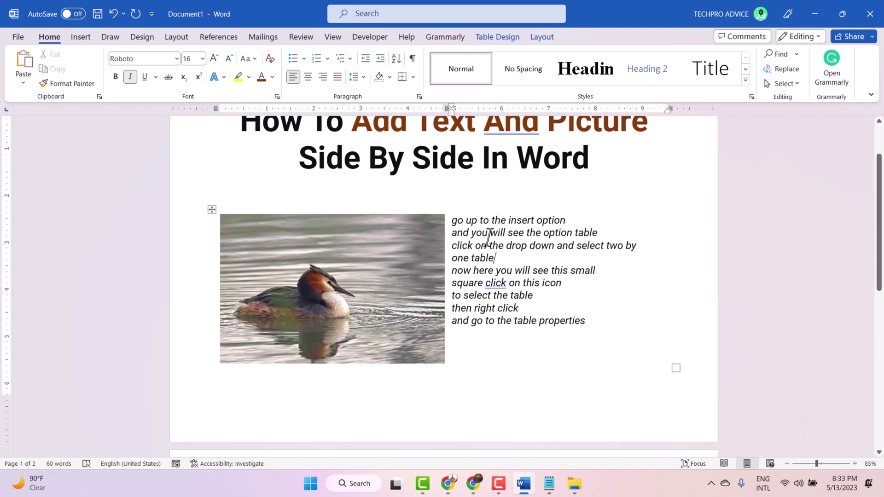
- Drag the grebe photo's corner handle inward to make it slightly smaller
left_click(422, 292)
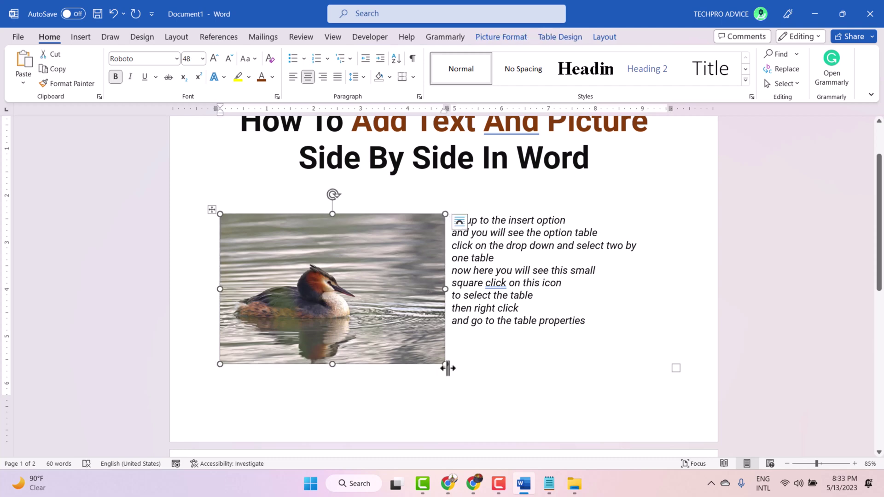
left_click_drag(446, 363, 426, 348)
left_click(551, 351)
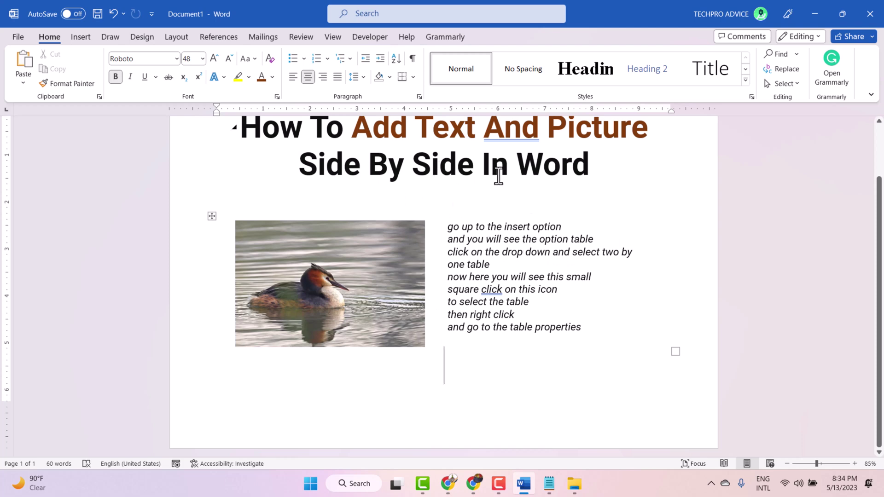
- Insert a Simple Text Box with placeholder quote text onto the page
left_click(84, 36)
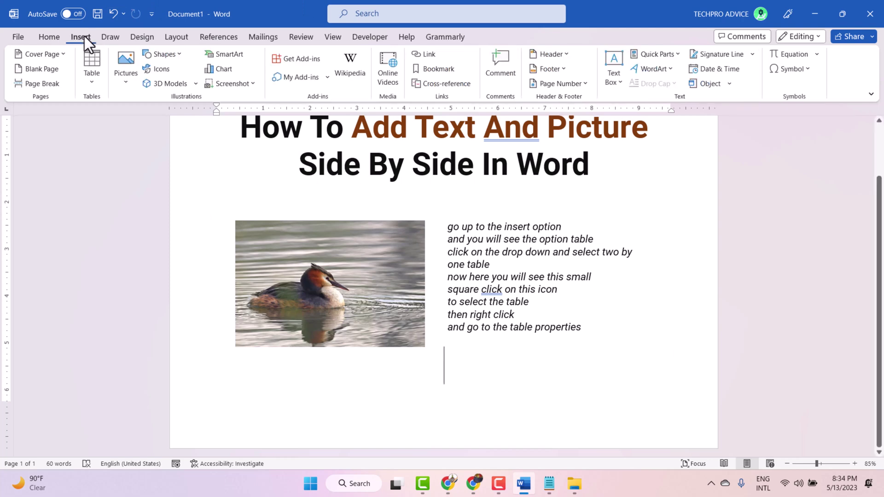
left_click(611, 56)
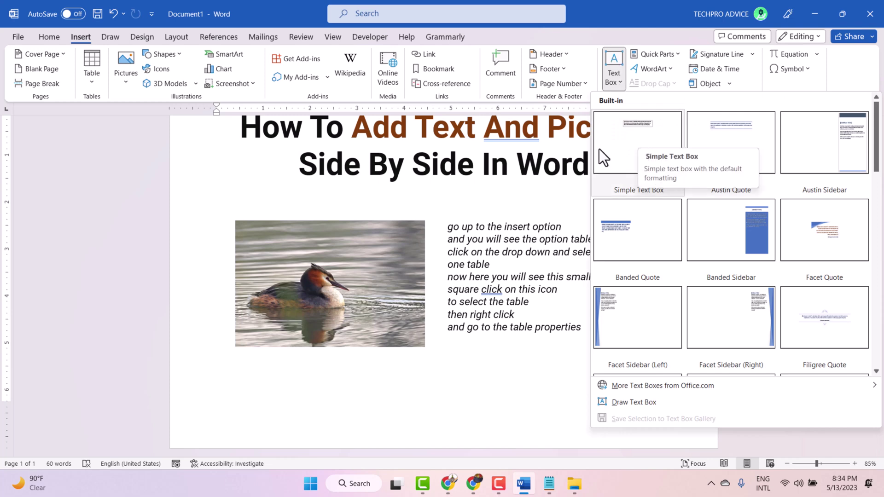
left_click(638, 129)
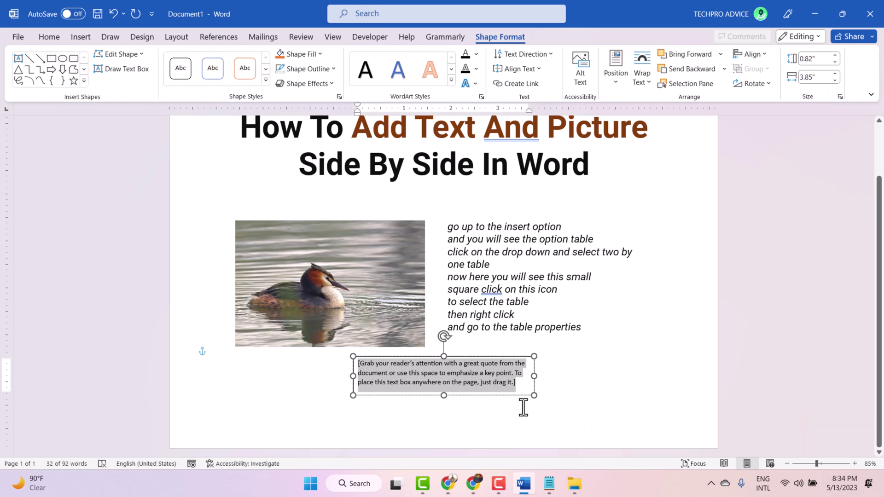
- Select the whole picture-and-instructions table using its move handle
left_click(242, 225)
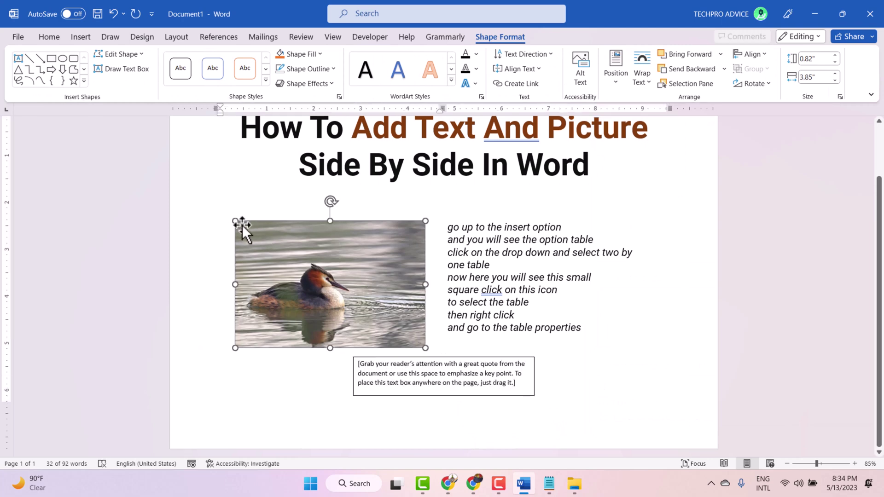
left_click(468, 239)
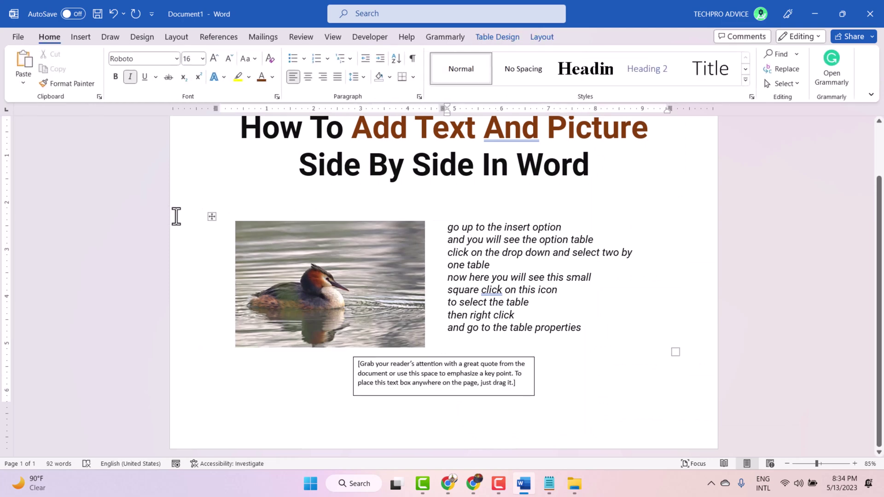
left_click(210, 216)
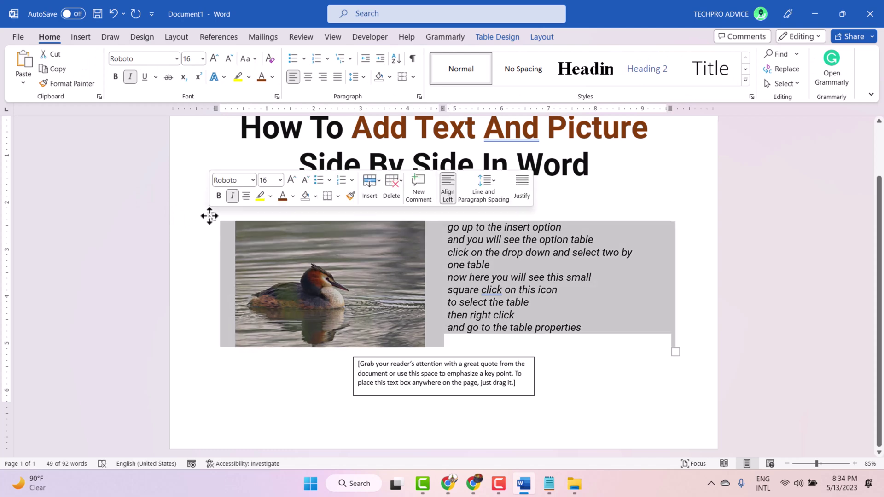
- Cut the table into the text box in place of its placeholder, then widen the box
right_click(209, 216)
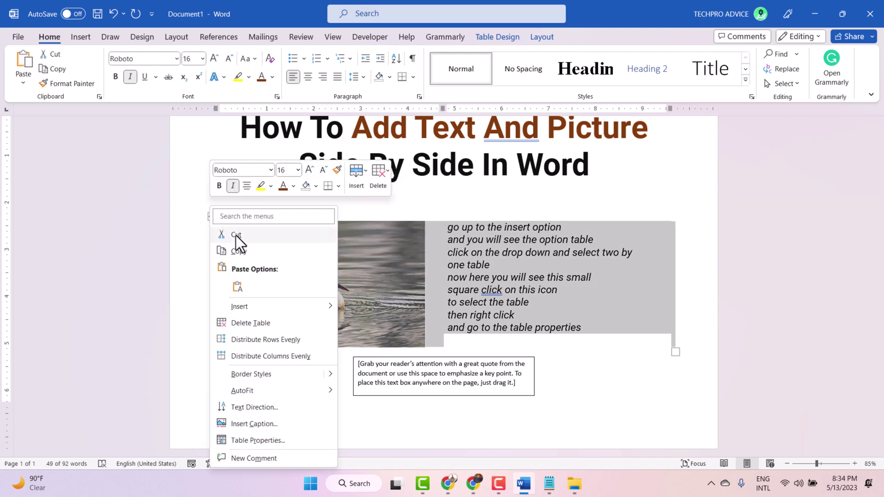
left_click(236, 236)
left_click(380, 246)
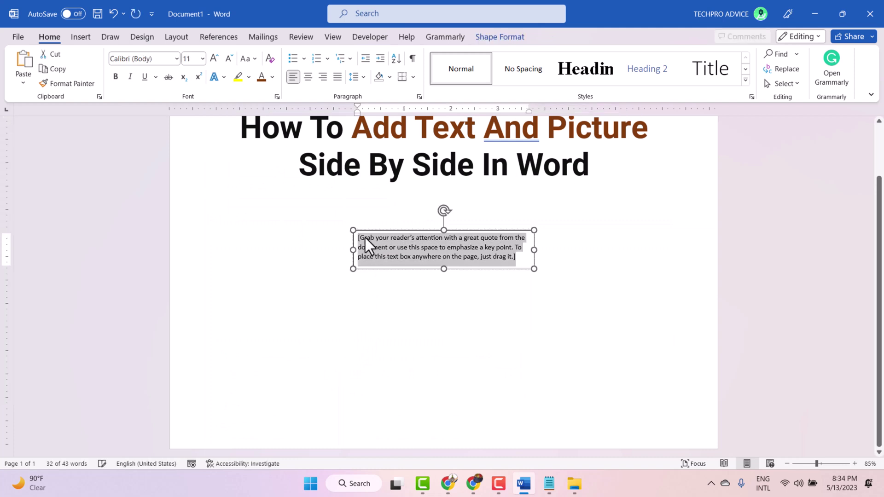
key("Delete")
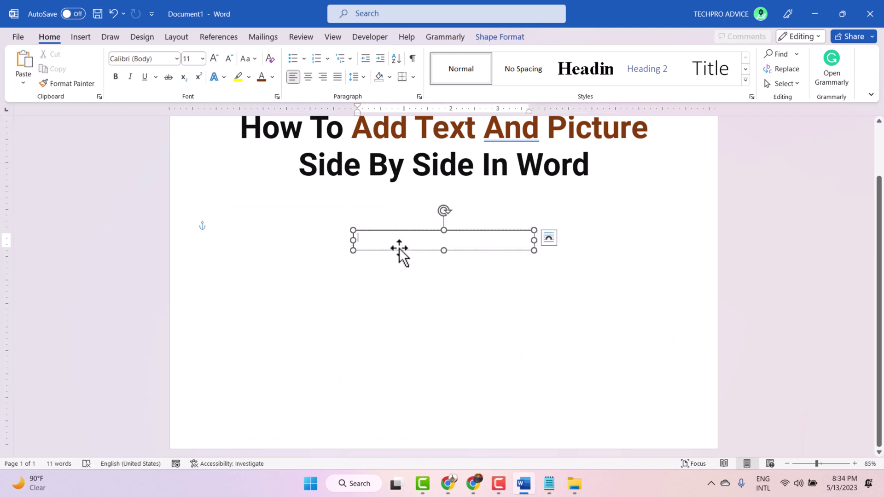
key("ctrl+v")
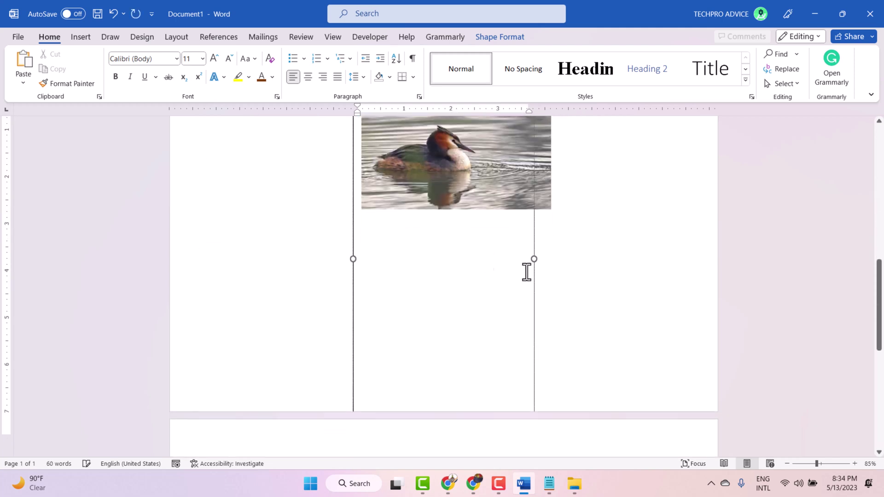
left_click_drag(536, 258, 711, 246)
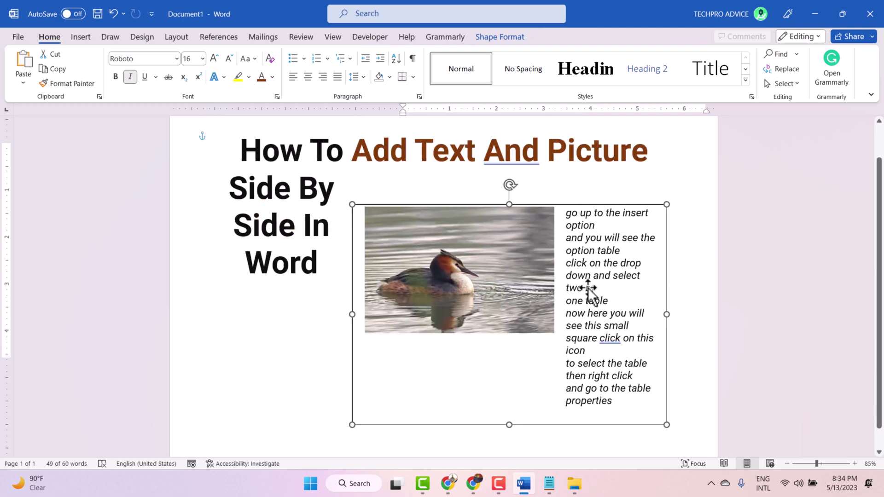
- Move the grebe-and-instructions text box under the two-line title, shortening and widening it to fit, so the document fits one page
left_click_drag(589, 289, 478, 425)
scroll(570, 281, "down", 1)
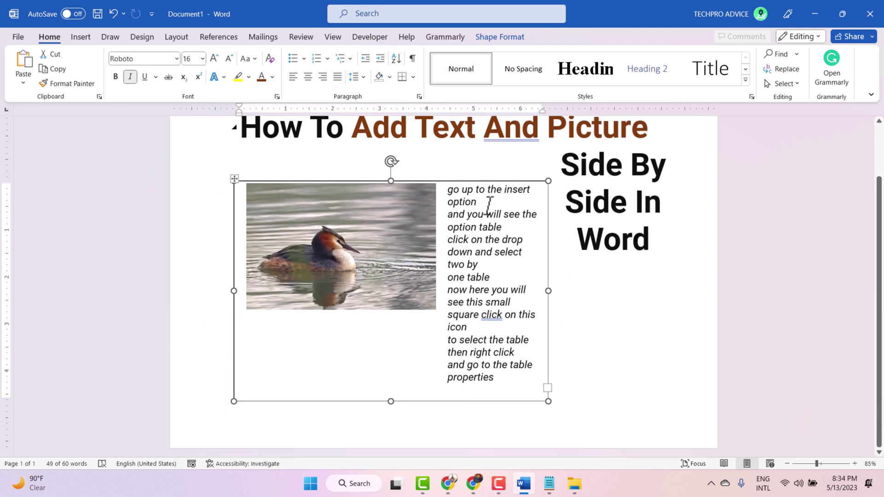
left_click_drag(482, 191, 473, 250)
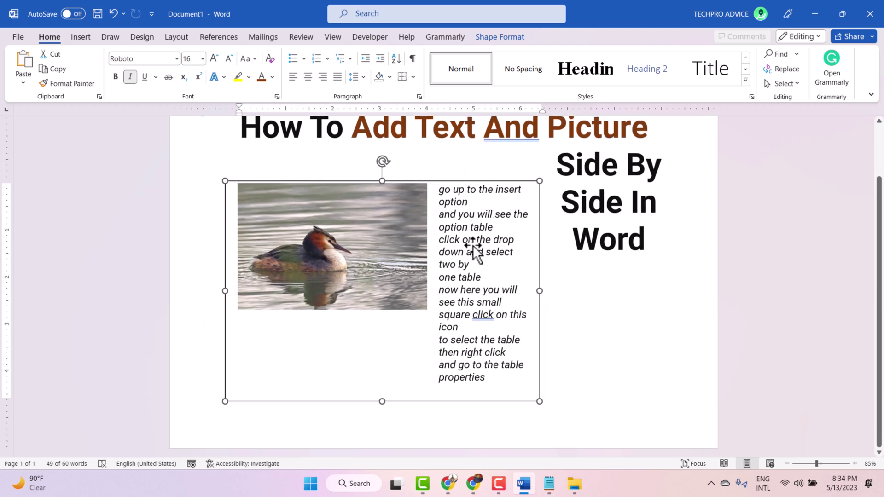
left_click_drag(383, 402, 393, 314)
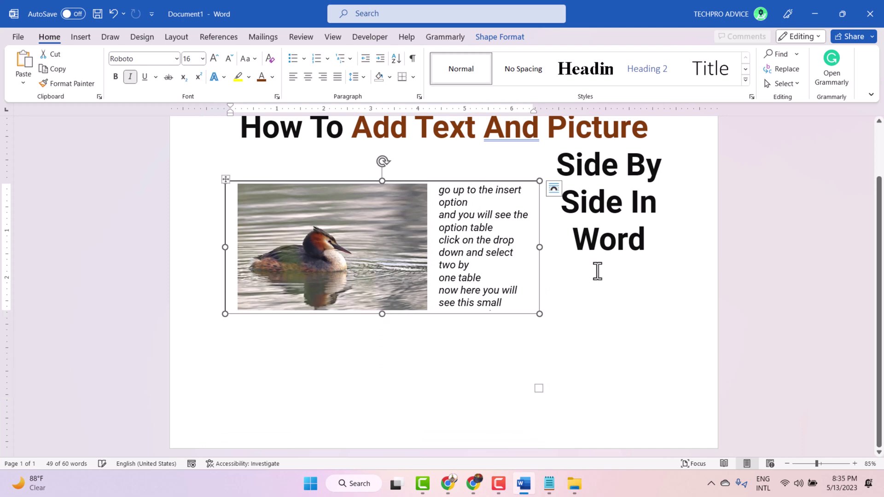
left_click_drag(543, 249, 615, 251)
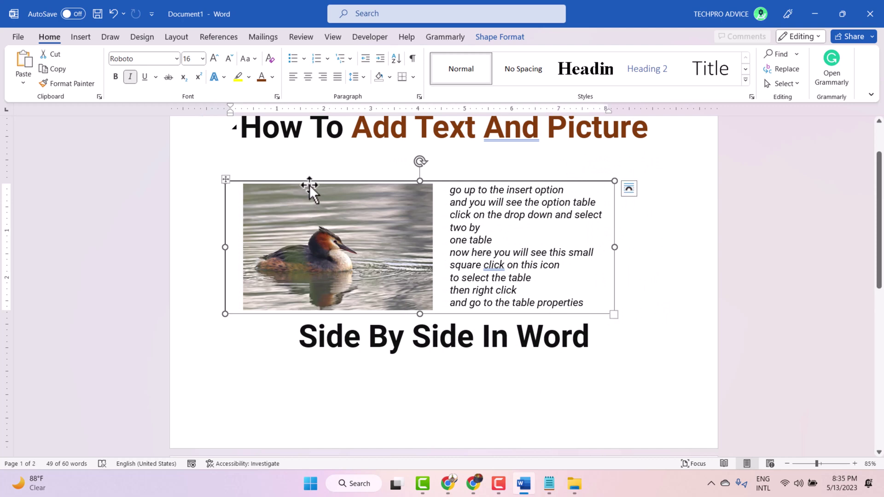
left_click_drag(316, 219, 327, 234)
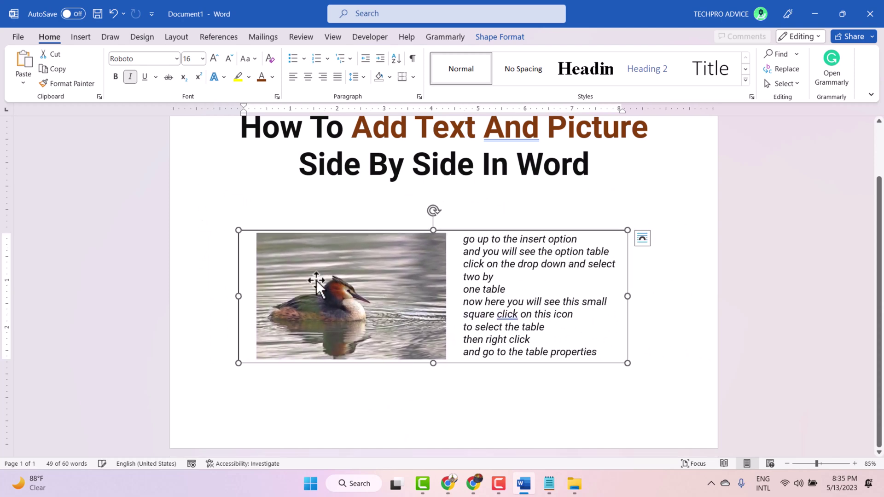
left_click(646, 308)
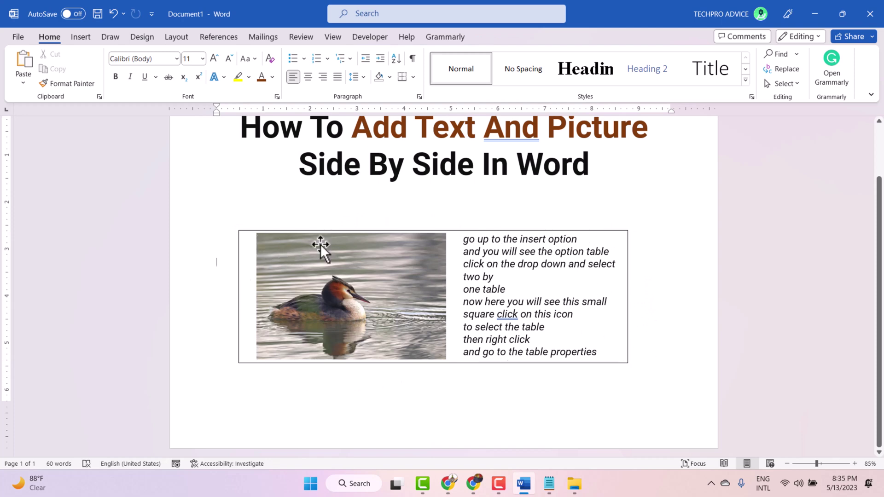
left_click(239, 231)
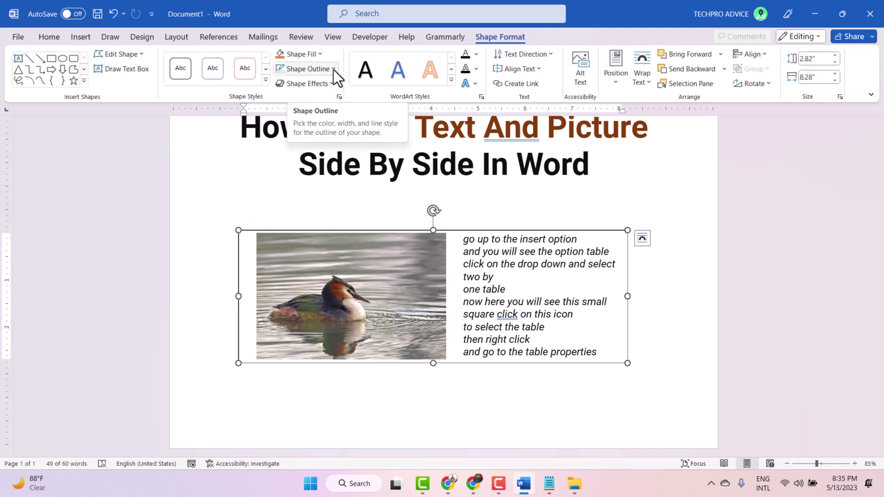
- Set the text box's Shape Outline to No Outline so its border disappears
left_click(333, 70)
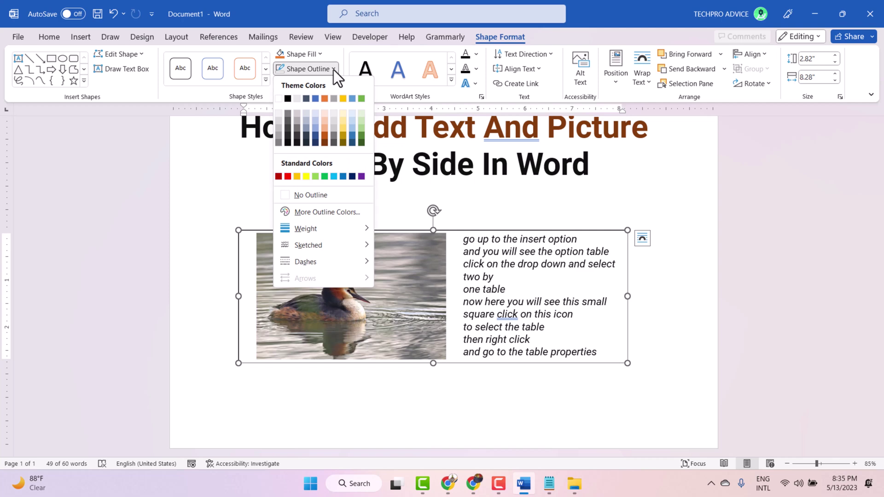
left_click(300, 196)
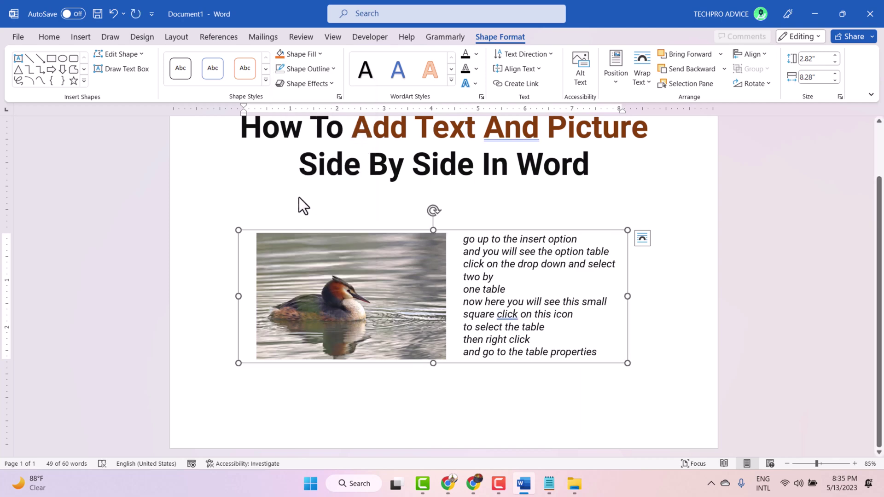
left_click(675, 202)
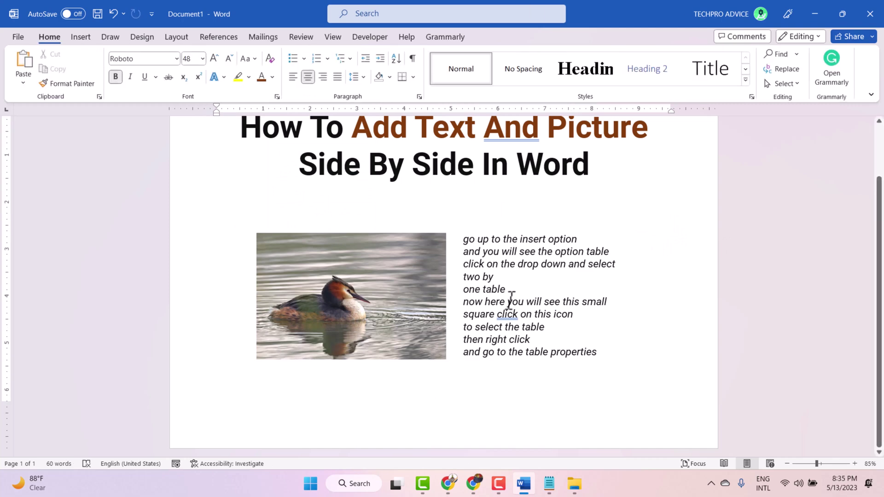
scroll(511, 299, "up", 2)
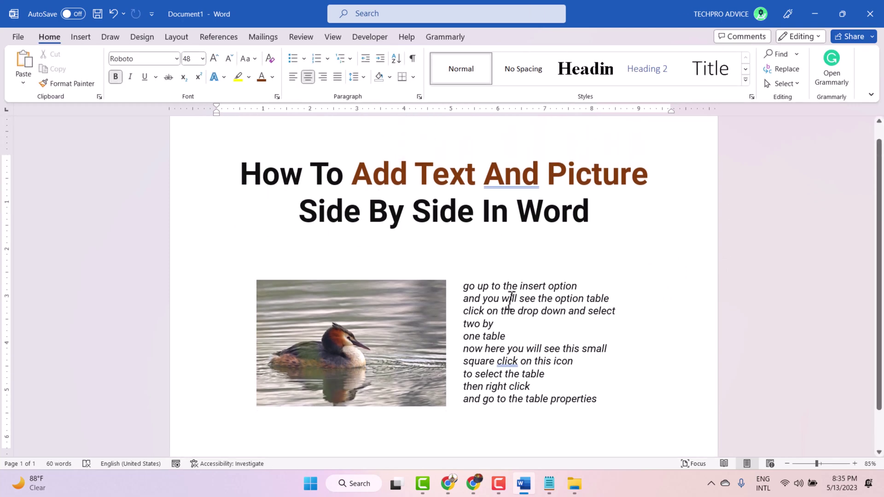